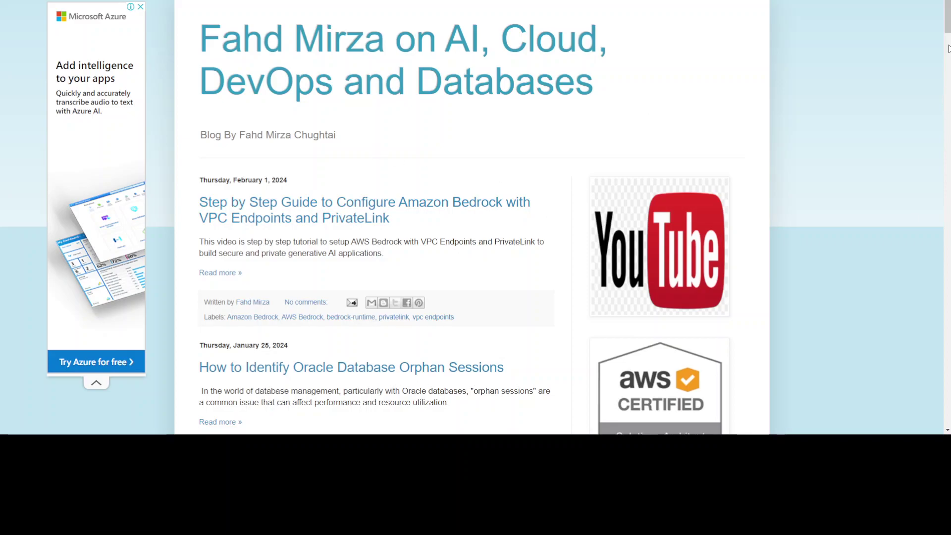
Scroll the blog page down until the Oracle ACE Pro badge shows in the sidebar
left_click_drag(949, 21, 949, 56)
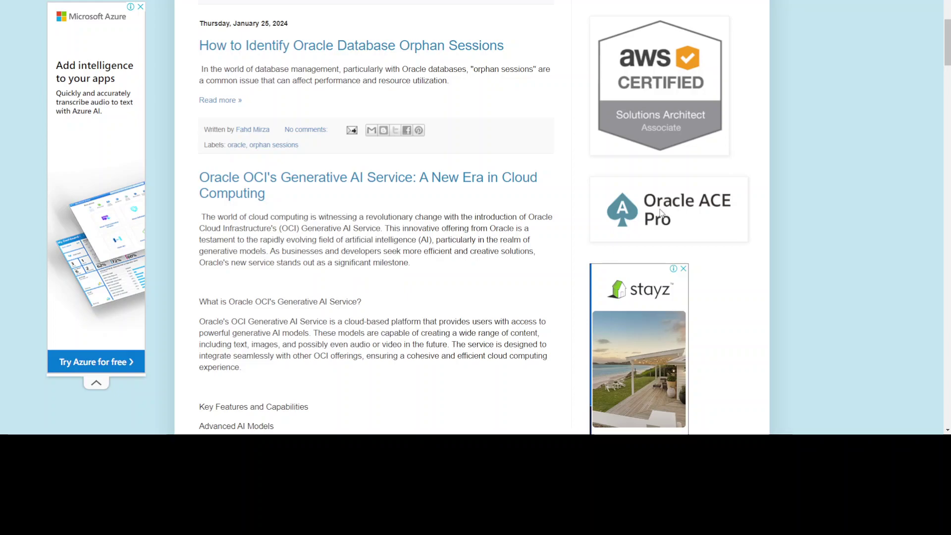
Send the Oracle ACE Pro badge to Free Form Image Manipulator and auto-write a pixel-art prompt
left_click(727, 178)
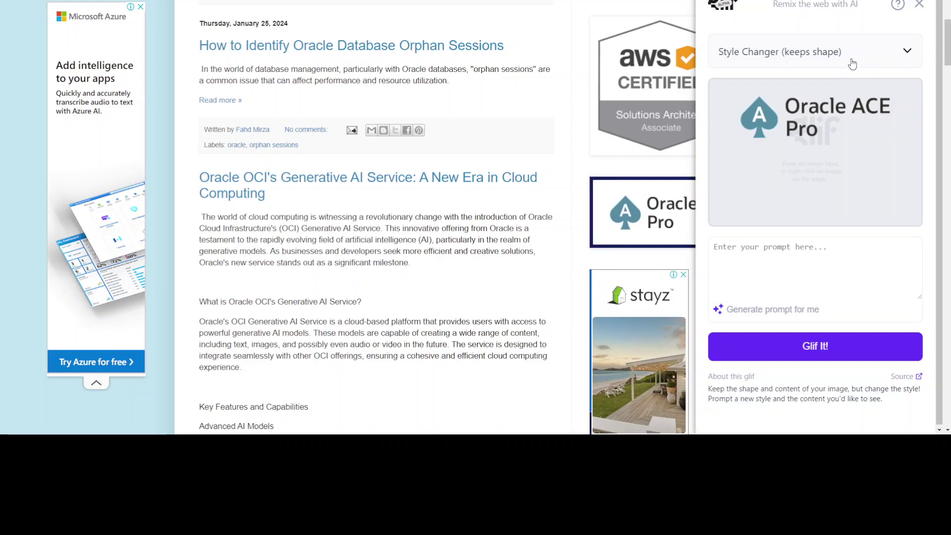
left_click(792, 58)
left_click(774, 130)
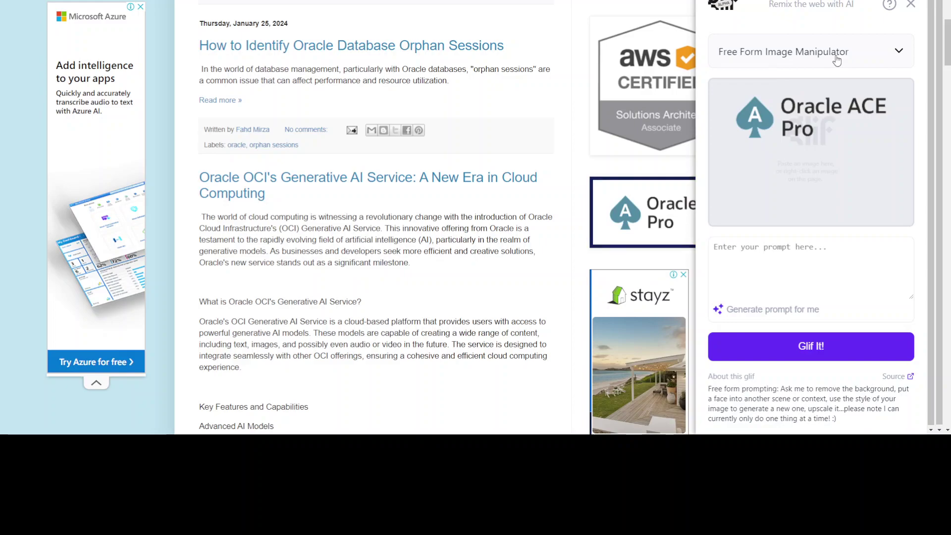
left_click(786, 253)
left_click(758, 309)
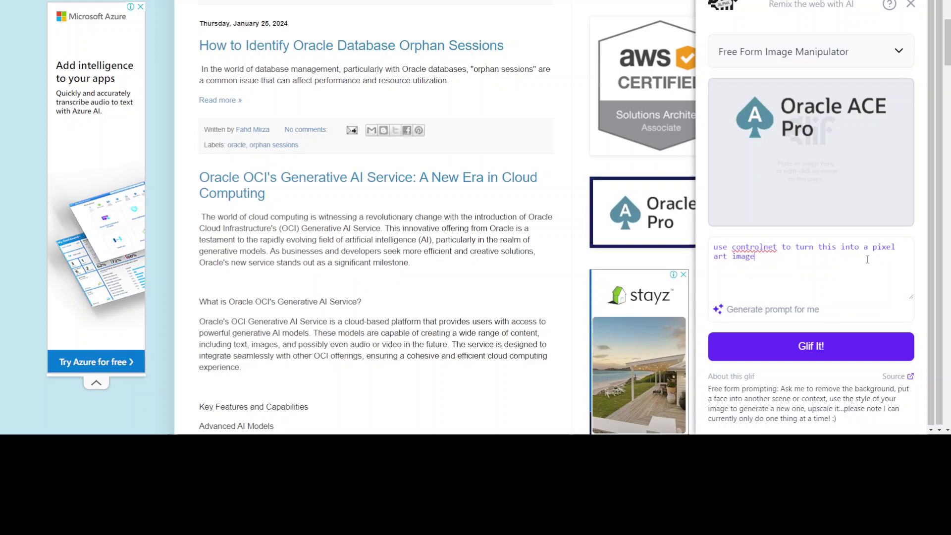
Generate the pink blocky pixel-art version of the Oracle ACE Pro badge
left_click(805, 349)
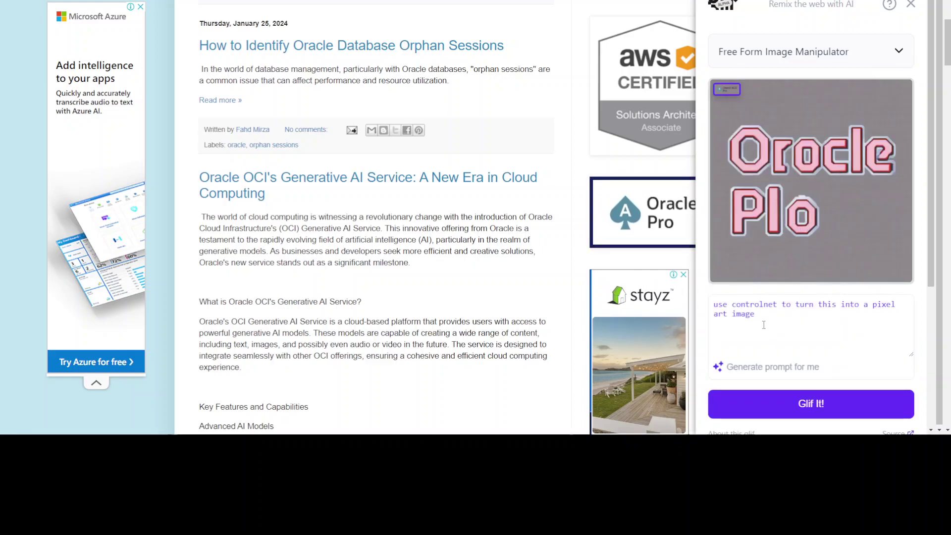
Replace the prompt with 'convert the ace into bric' and regenerate the badge image
left_click_drag(755, 314, 709, 309)
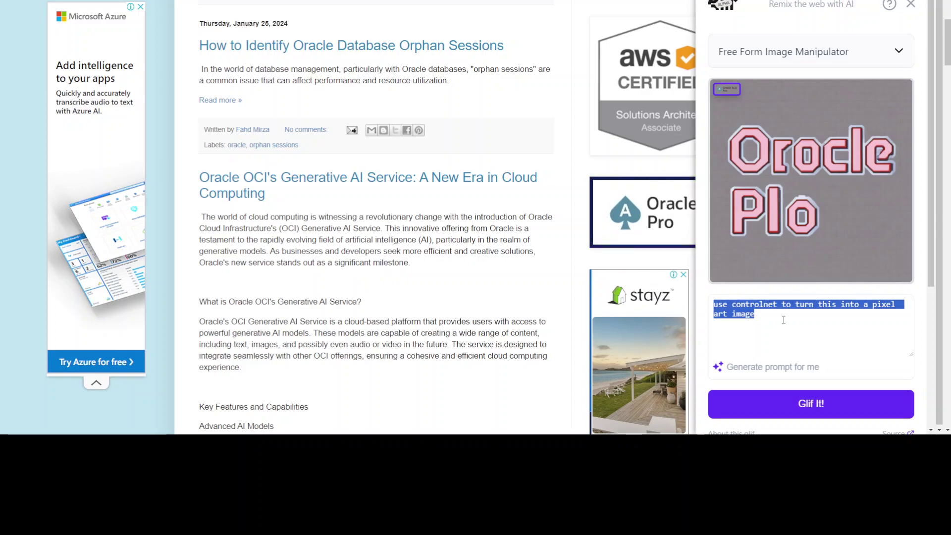
type("convert the ace")
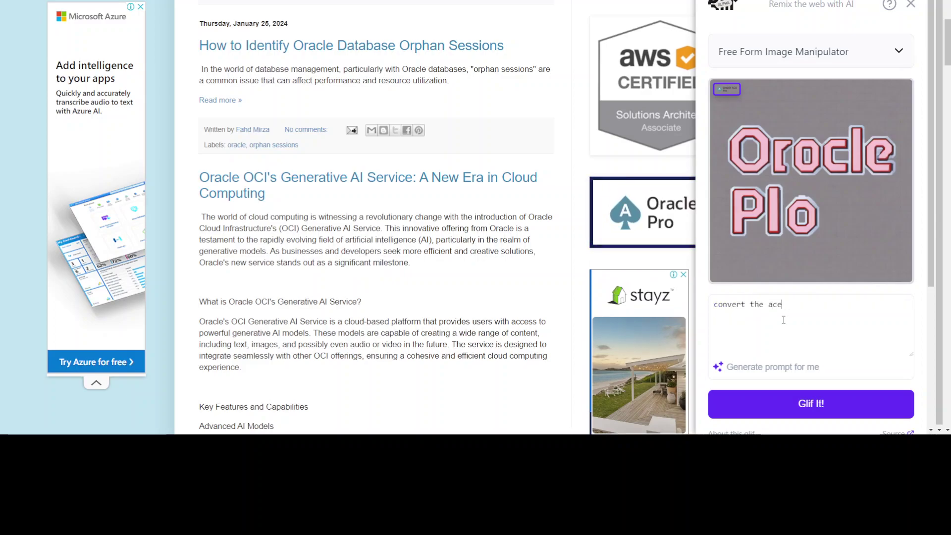
type(" into brick")
left_click(783, 408)
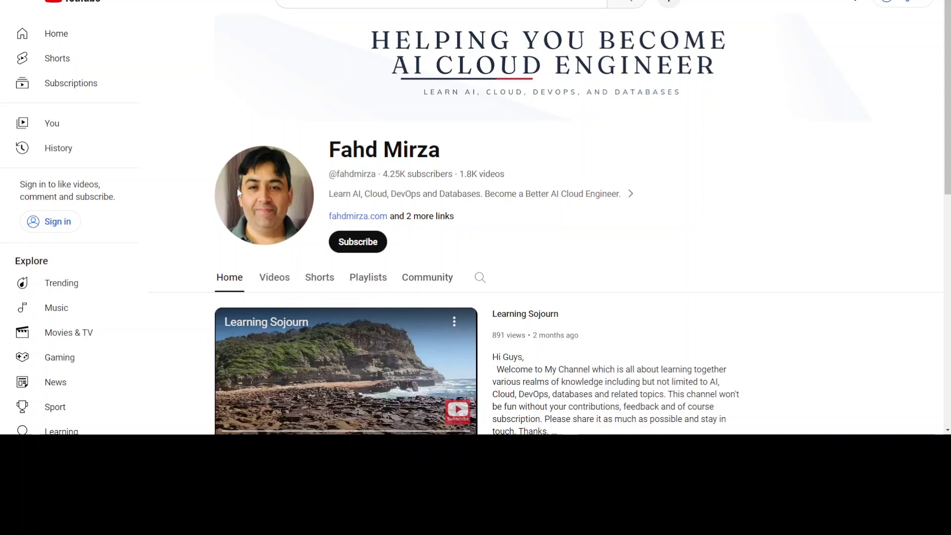
Load the channel's profile photo into the Background Replacer glif and place the caret in its Victorian prompt
left_click(261, 245)
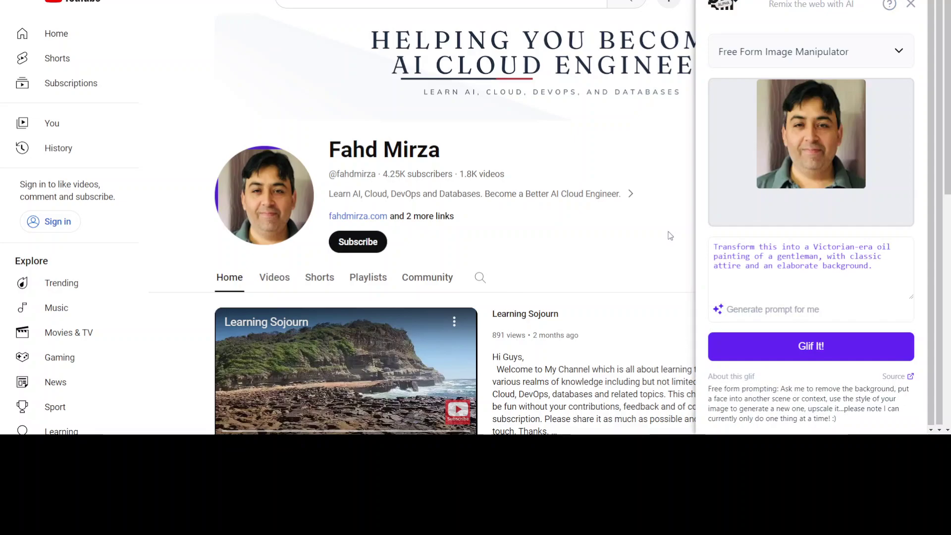
left_click(835, 60)
left_click(791, 119)
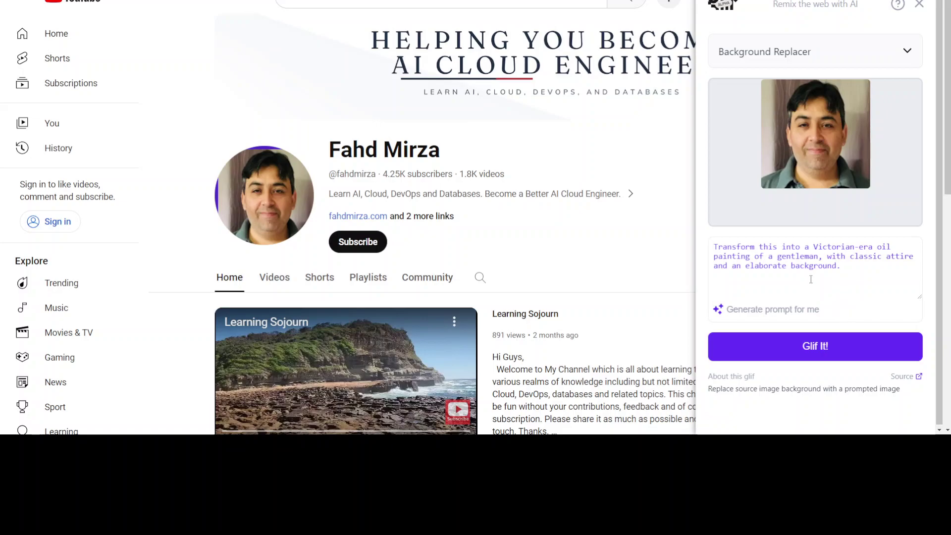
left_click_drag(842, 268, 713, 246)
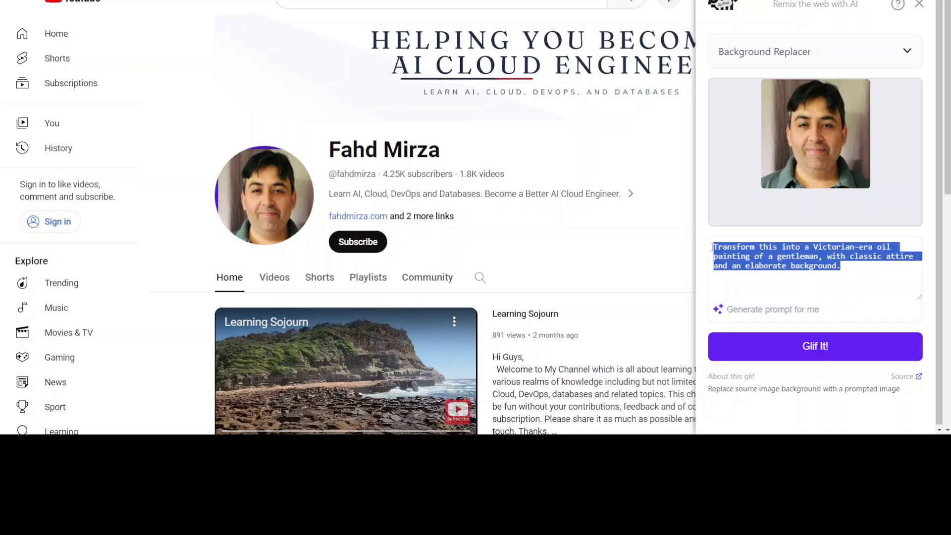
left_click(833, 267)
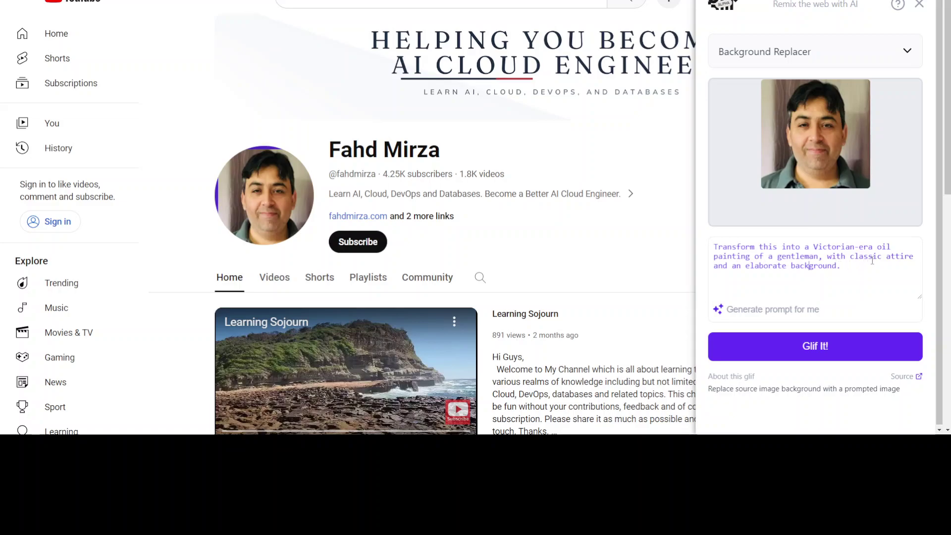
left_click(813, 270)
Run Background Replacer to set the profile photo in an ornate Victorian oval frame
left_click(818, 346)
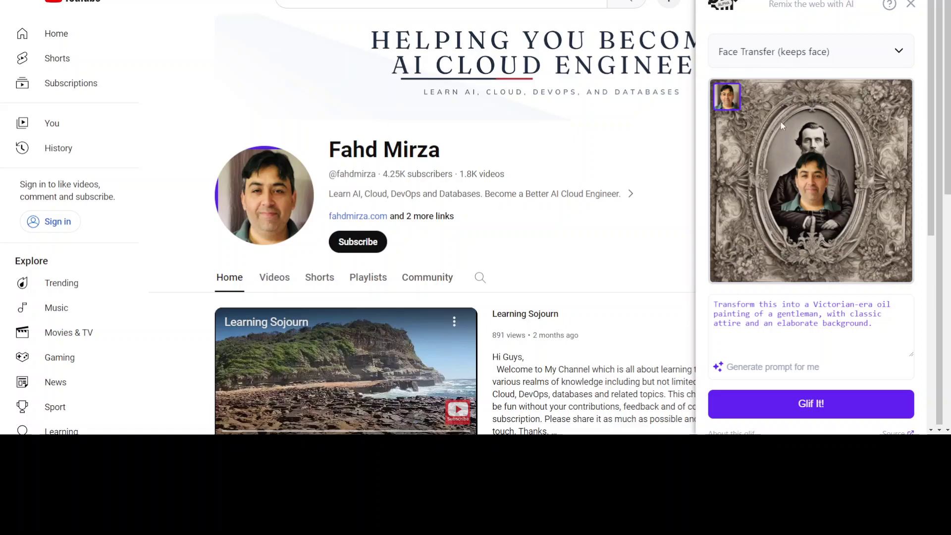
Generate the Face Transfer portrait of the grey-suited man in a Victorian room, then select its prompt
left_click(802, 405)
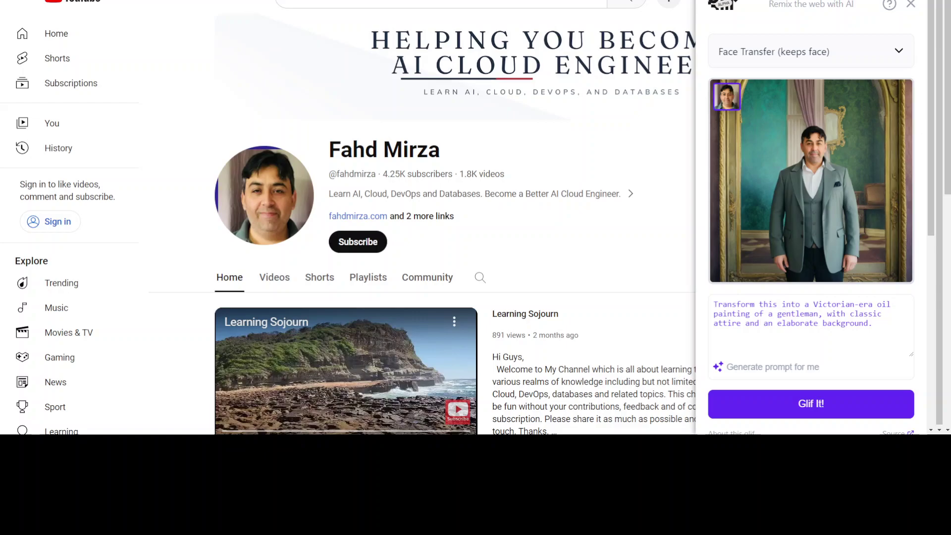
left_click_drag(874, 324, 709, 305)
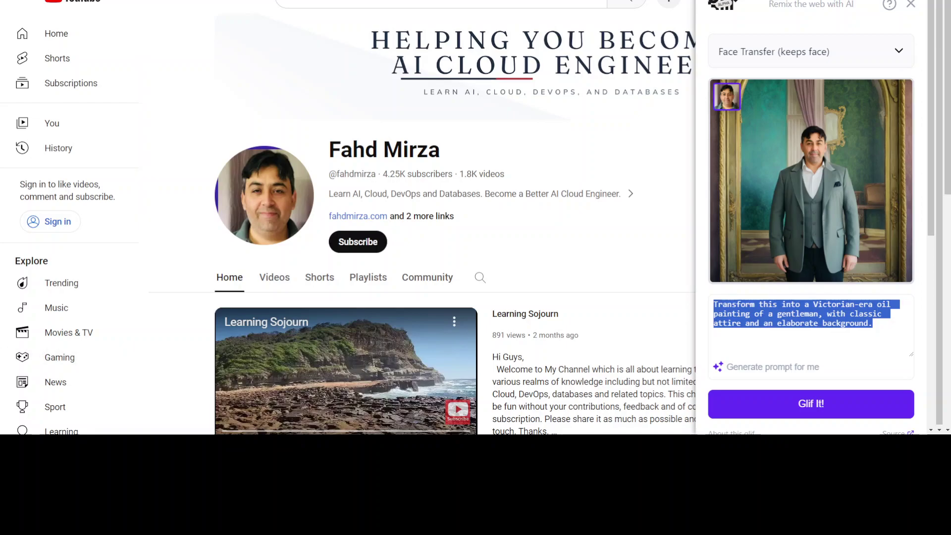
Rewrite the prompt as a graceful portrait of a man in Leonardo da Vinci's style and regenerate
type("t")
key("BackSpace")
type("T")
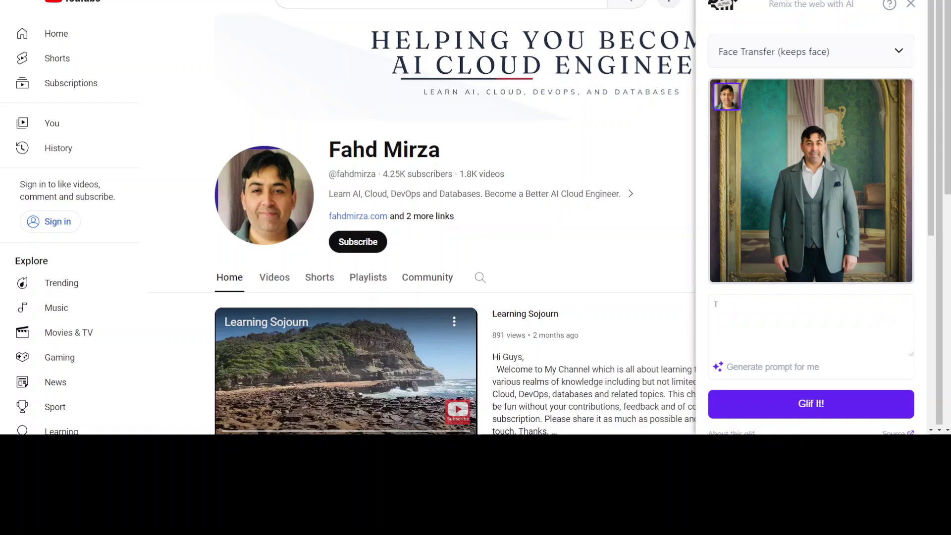
key("BackSpace")
key("BackSpace")
type("nsform this into ")
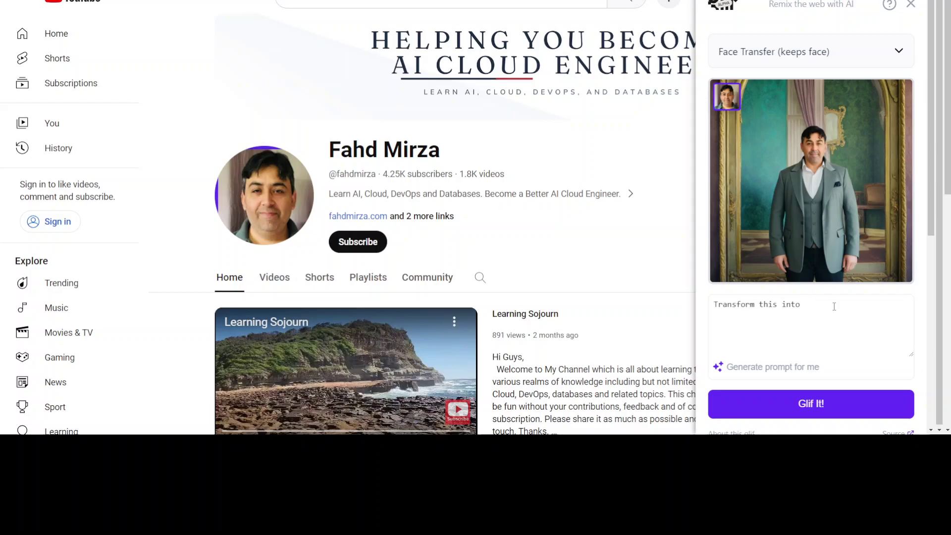
type("the best possible graceful")
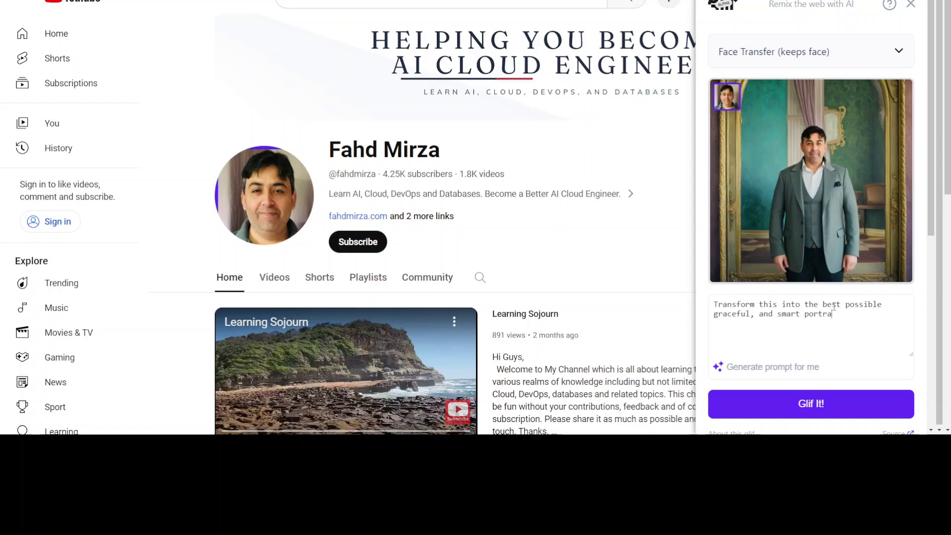
type("t of a man in the style of Leonardo da Vinc")
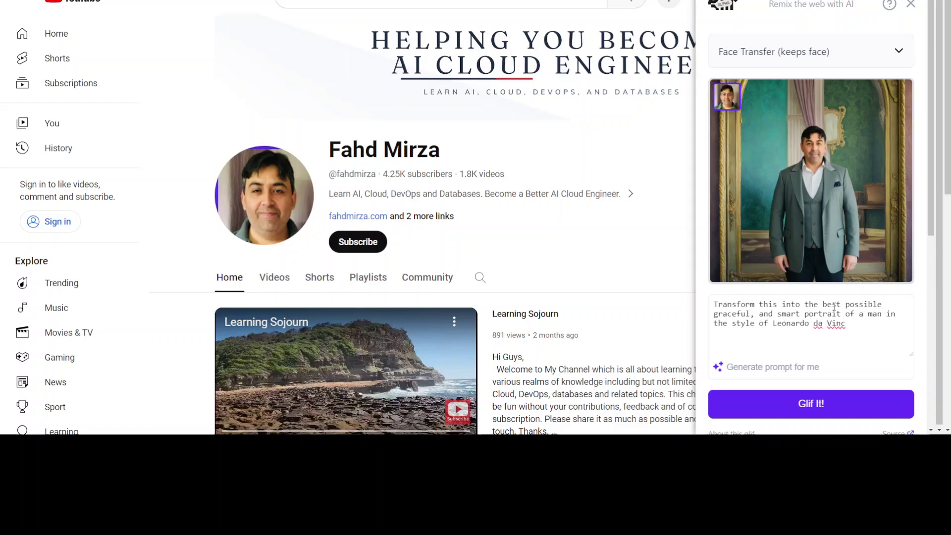
key("BackSpace")
key("BackSpace")
left_click(810, 405)
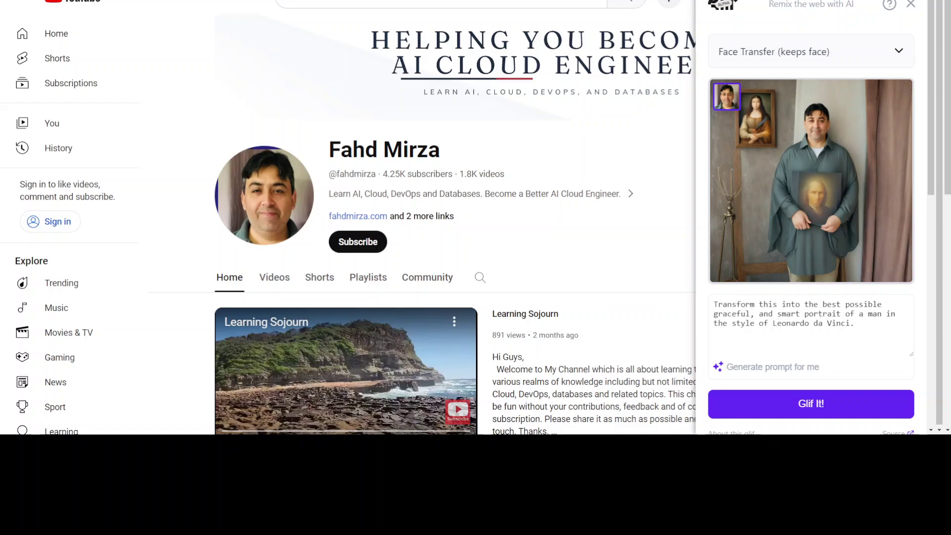
key("ctrl+a")
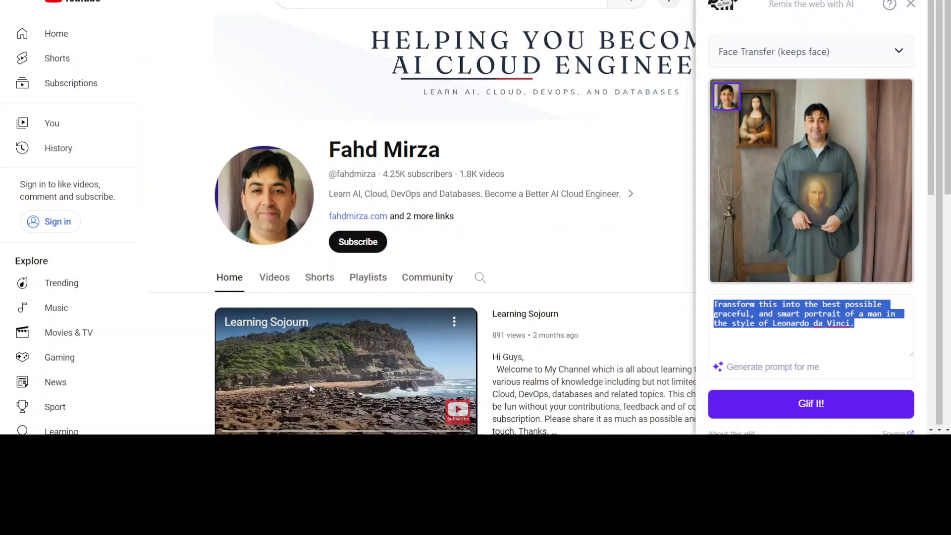
Drag the Install Synthia 70B video thumbnail into Glif's image box as the new source
right_click(289, 365)
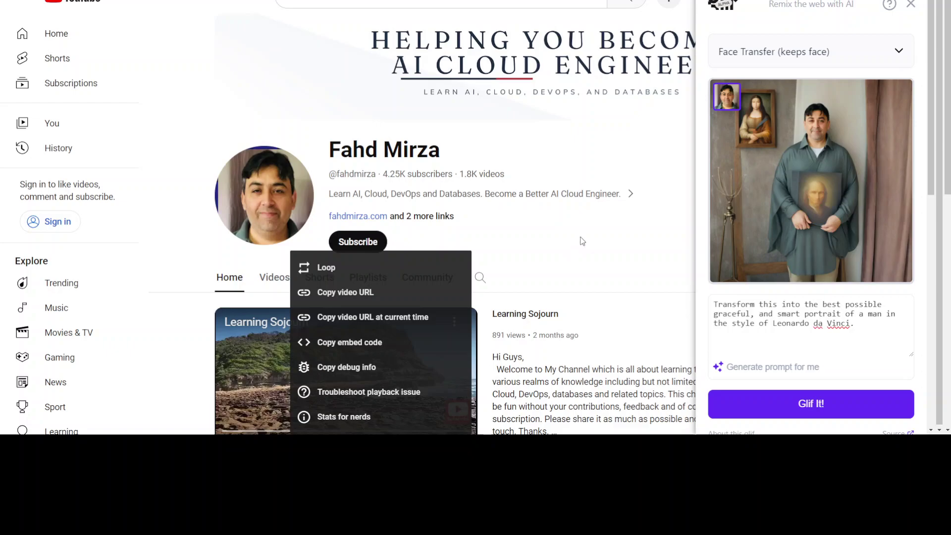
left_click(534, 235)
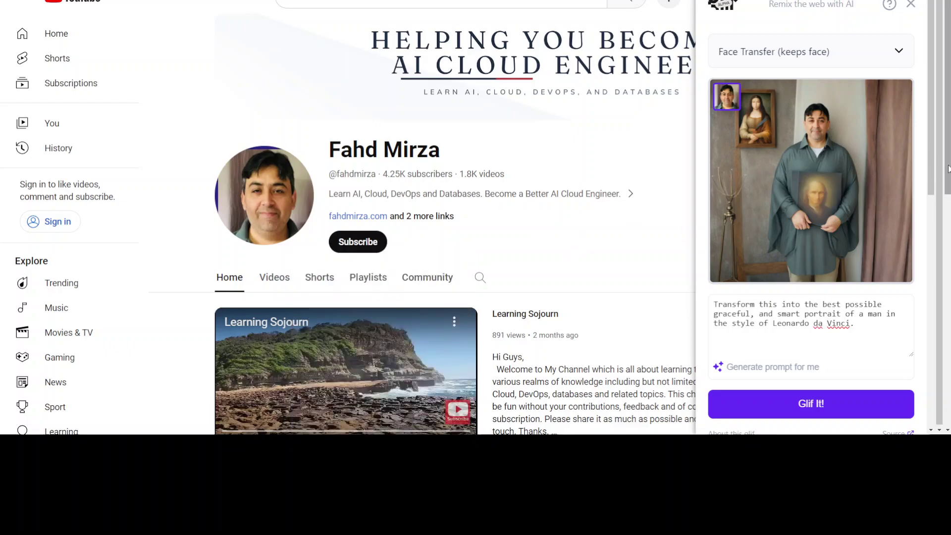
left_click_drag(937, 190, 948, 279)
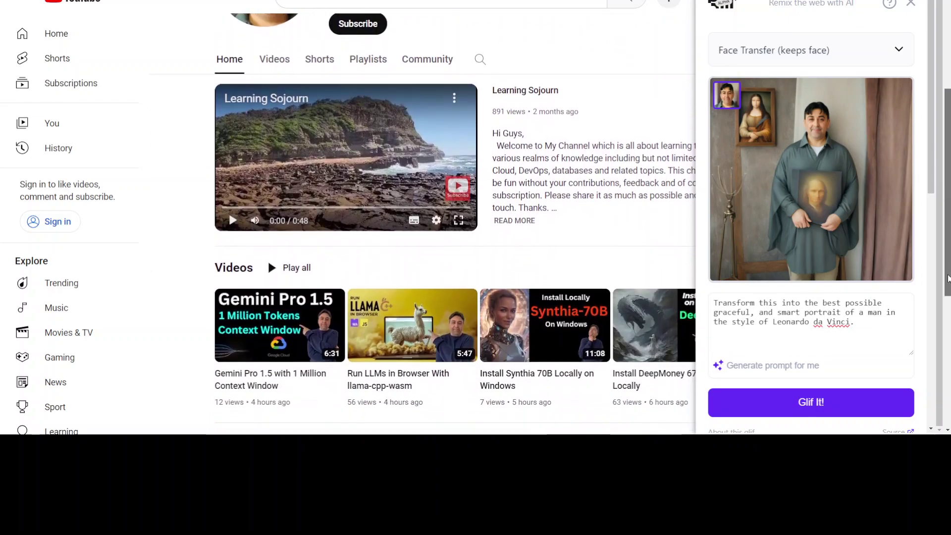
scroll(268, 192, "down", 2)
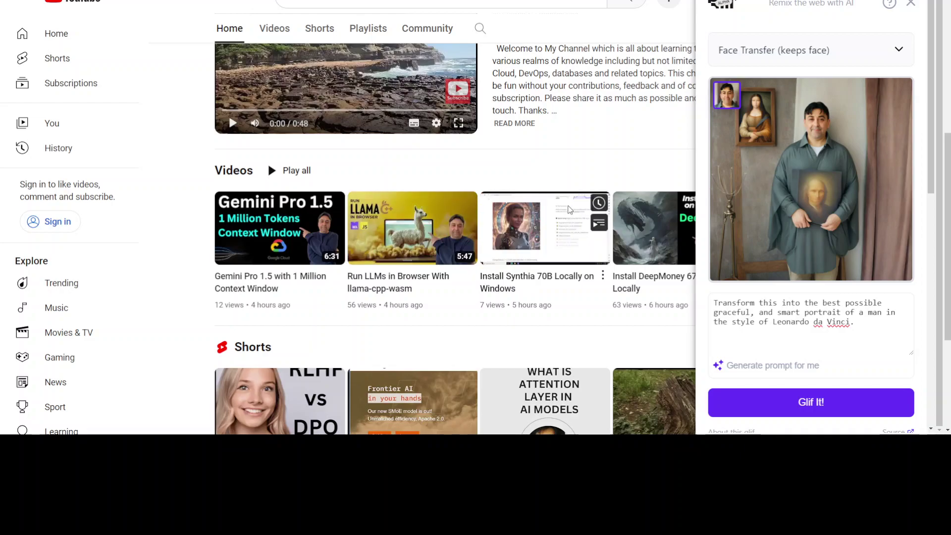
left_click_drag(570, 209, 811, 178)
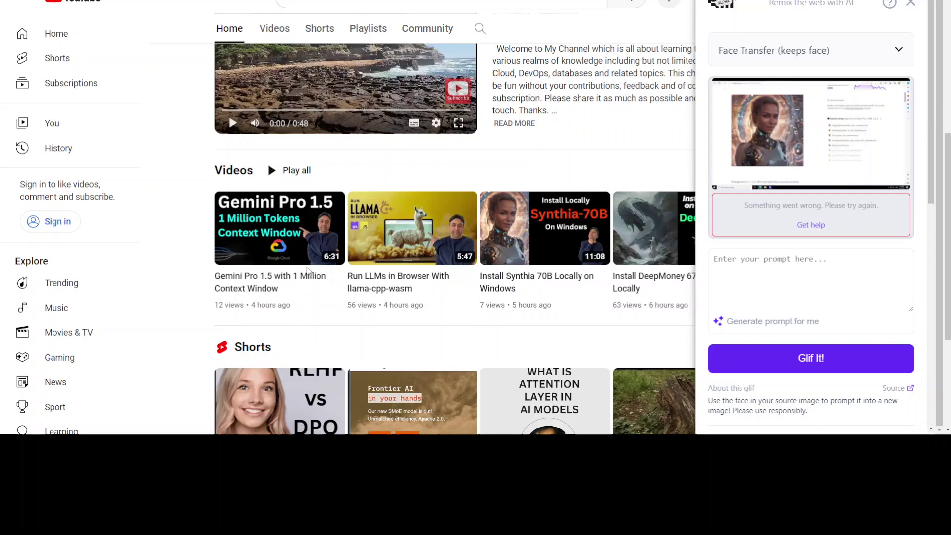
Load the RLHF vs DPO Shorts thumbnail into Glif and generate the space-station film still
left_click(293, 389)
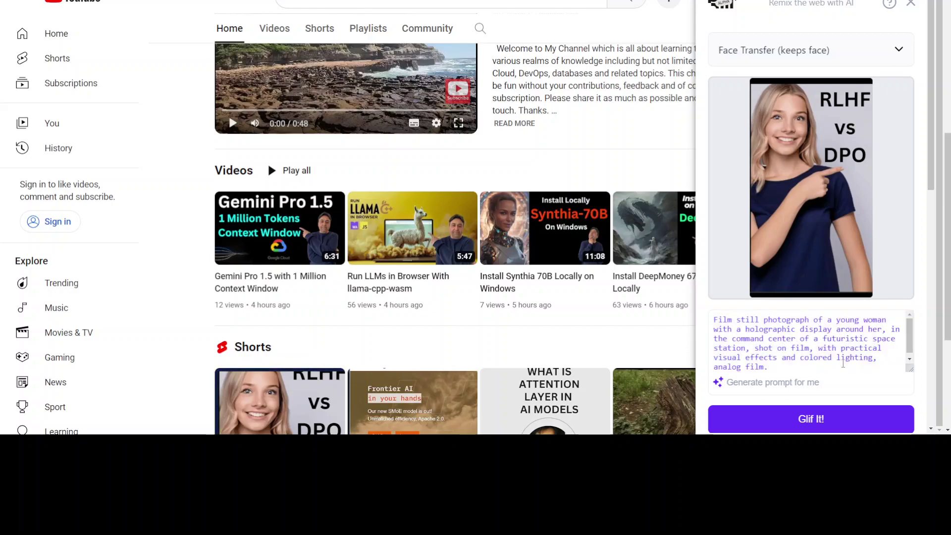
left_click(808, 418)
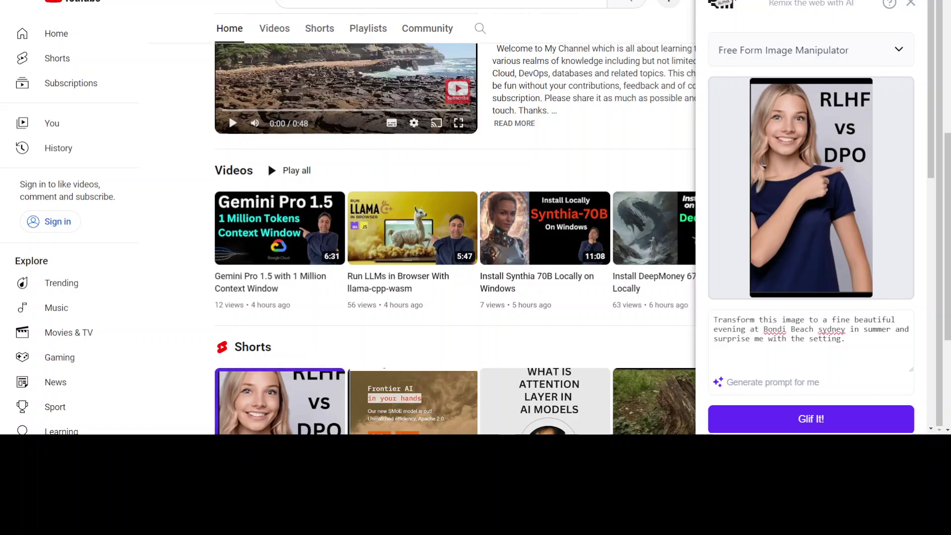
Generate the Bondi Beach summer-evening remix of the RLHF vs DPO thumbnail with Free Form Image Manipulator
left_click(799, 418)
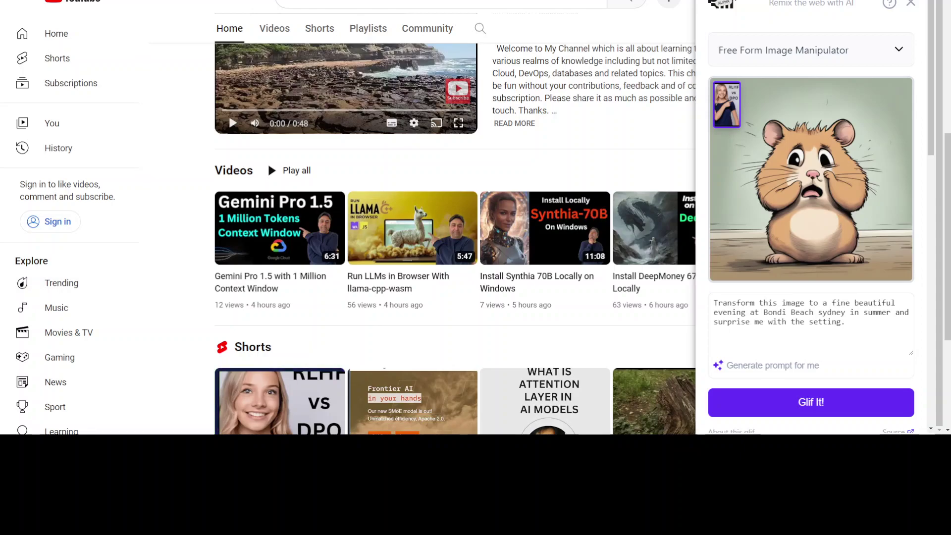
Remove 'and surprise me with the setting.' from the prompt and regenerate the remix
left_click_drag(890, 312, 894, 325)
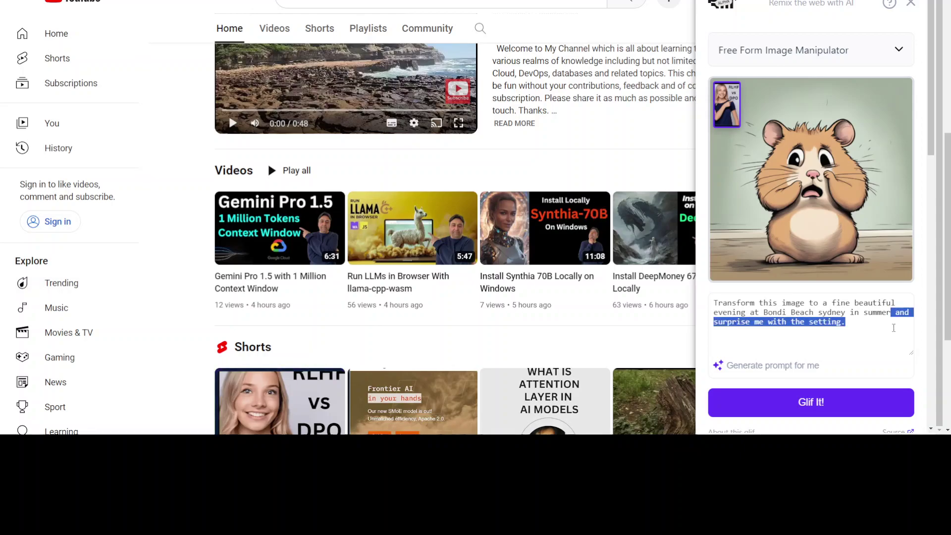
key("BackSpace")
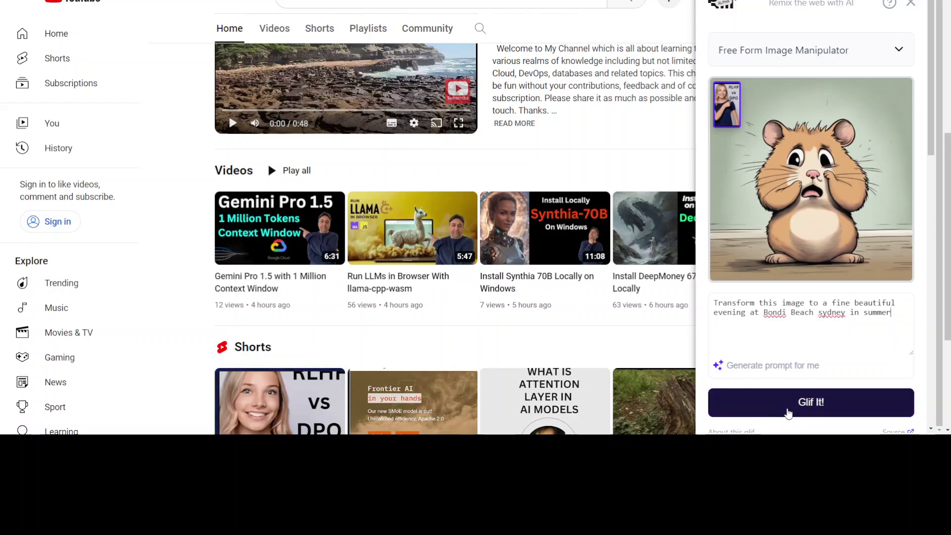
left_click(862, 403)
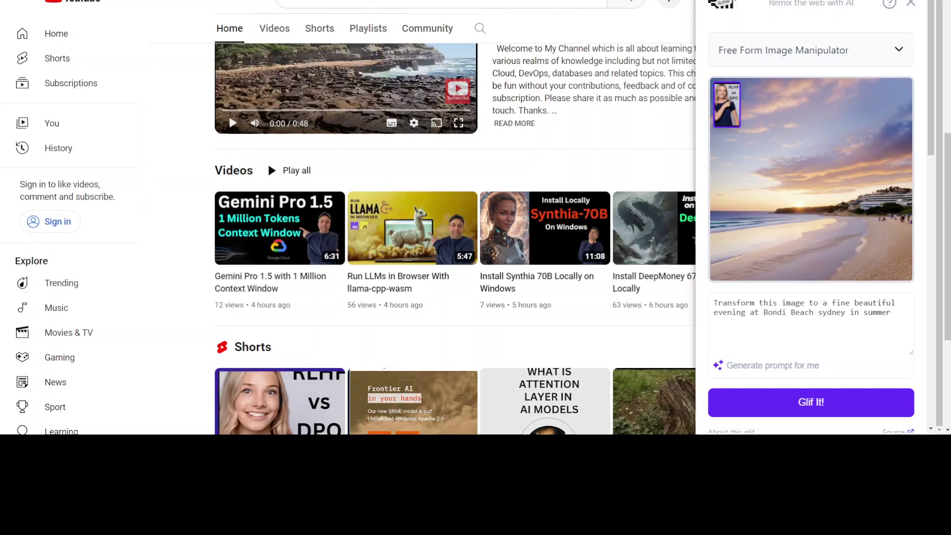
Append 'and keep the person in image in new setting' to the prompt and regenerate
left_click(890, 312)
type("and keep the ")
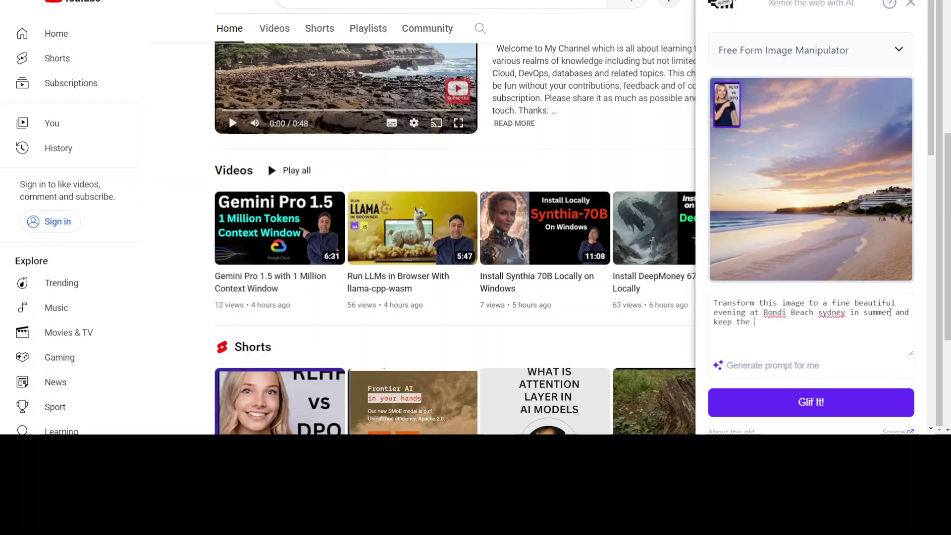
type("person in image in")
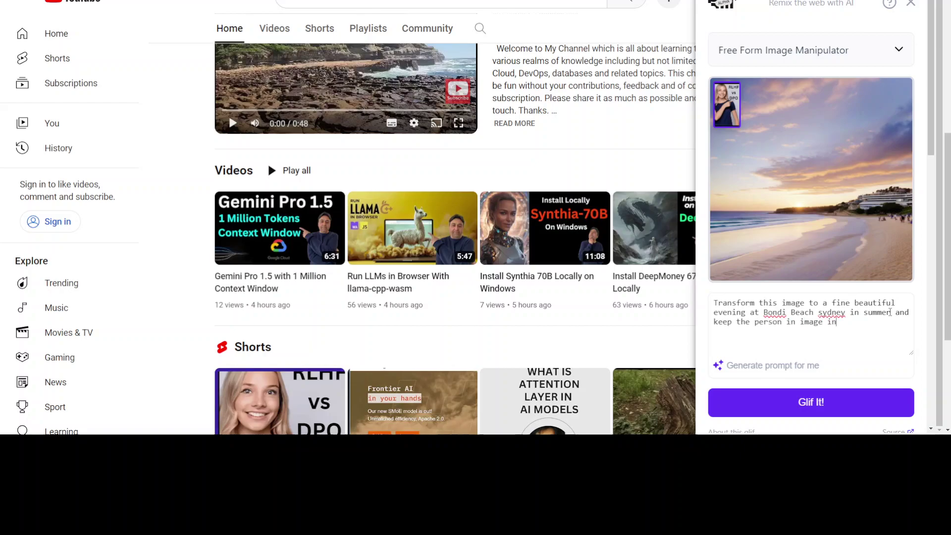
type(" new setting")
left_click(816, 402)
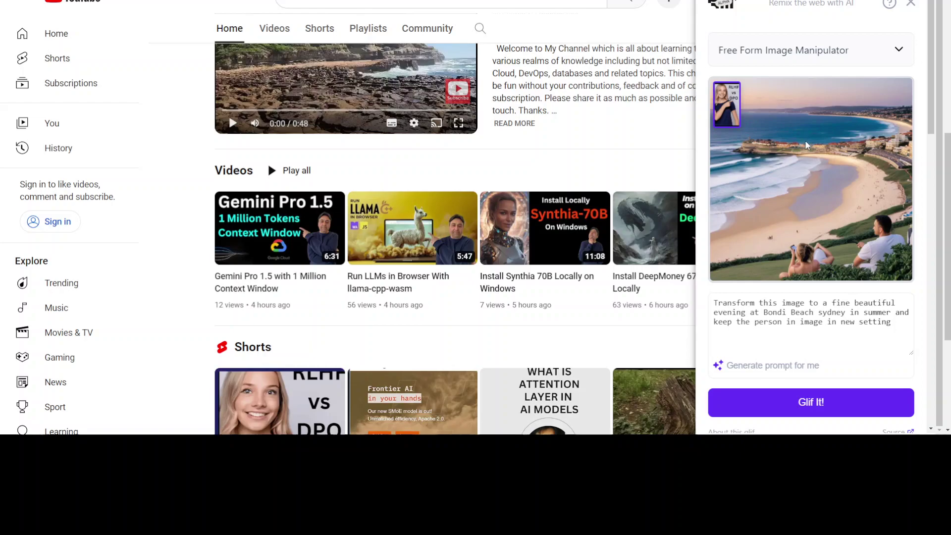
Switch the Glif dropdown to Style Hunter (keeps style)
key("Down")
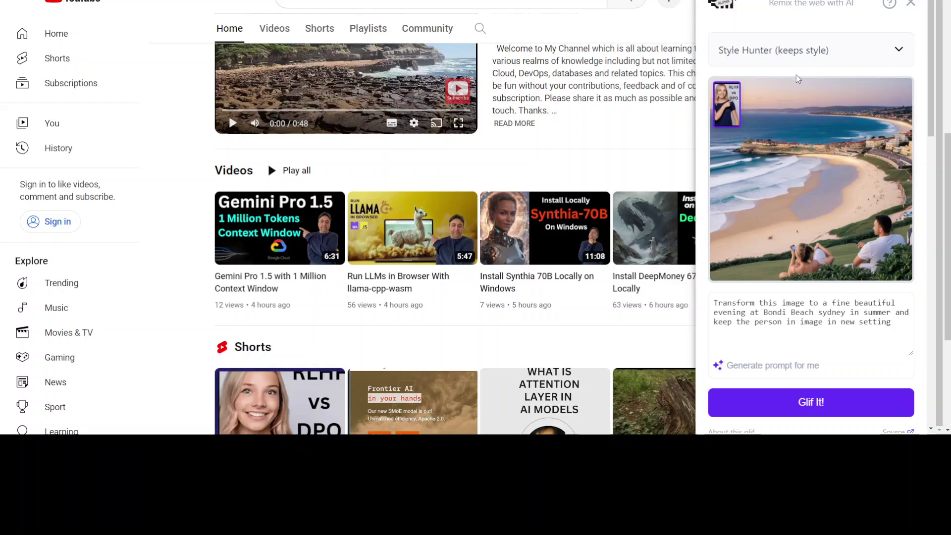